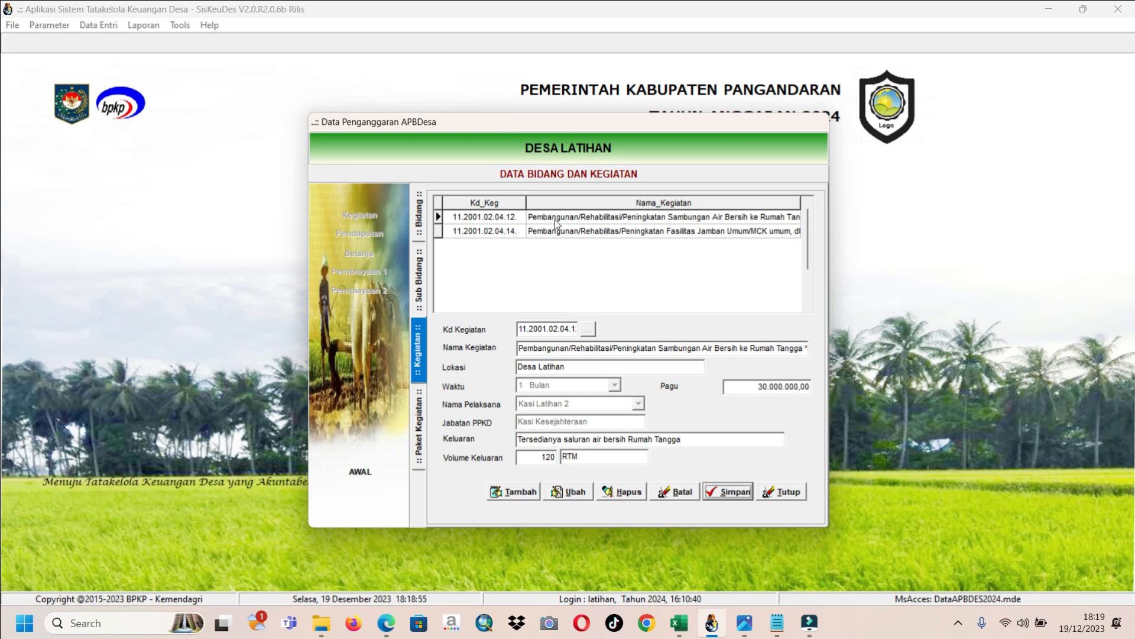
# View the activities of Sub Bidang Kawasan Pemukiman under Bidang Pelaksanaan Pembangunan Desa
pyautogui.click(613, 223)
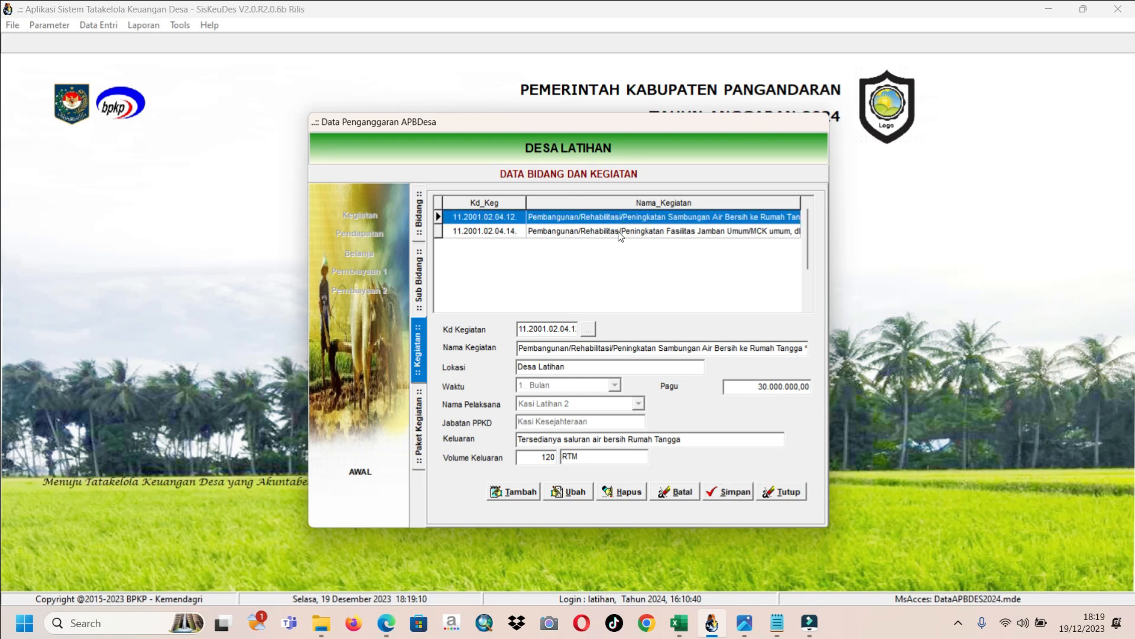
pyautogui.click(423, 212)
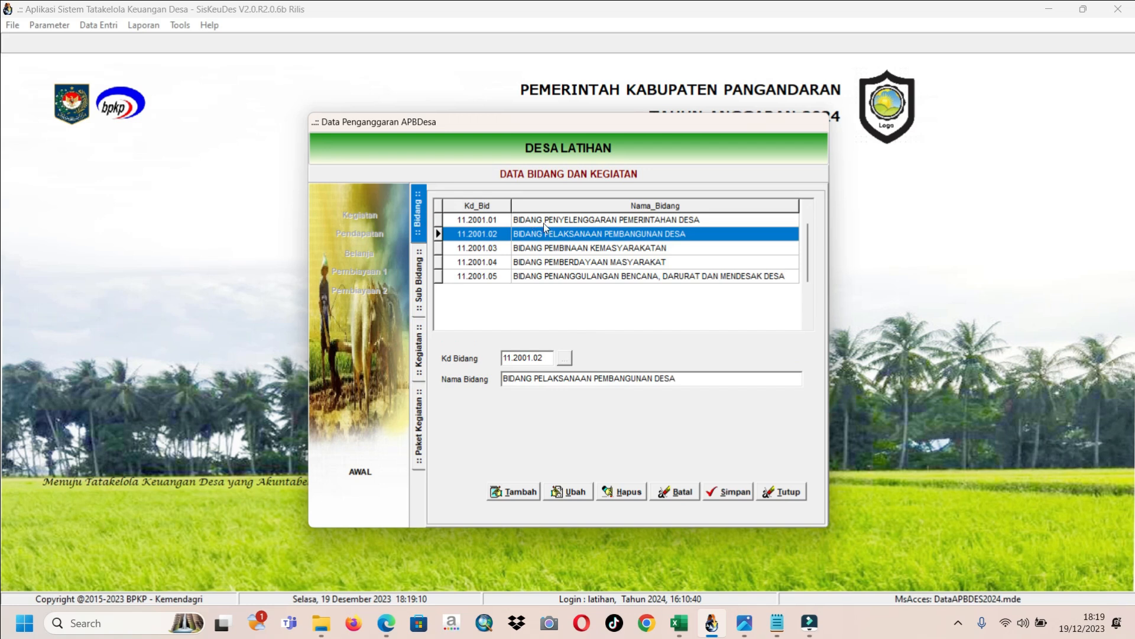
pyautogui.doubleClick(577, 235)
pyautogui.click(573, 236)
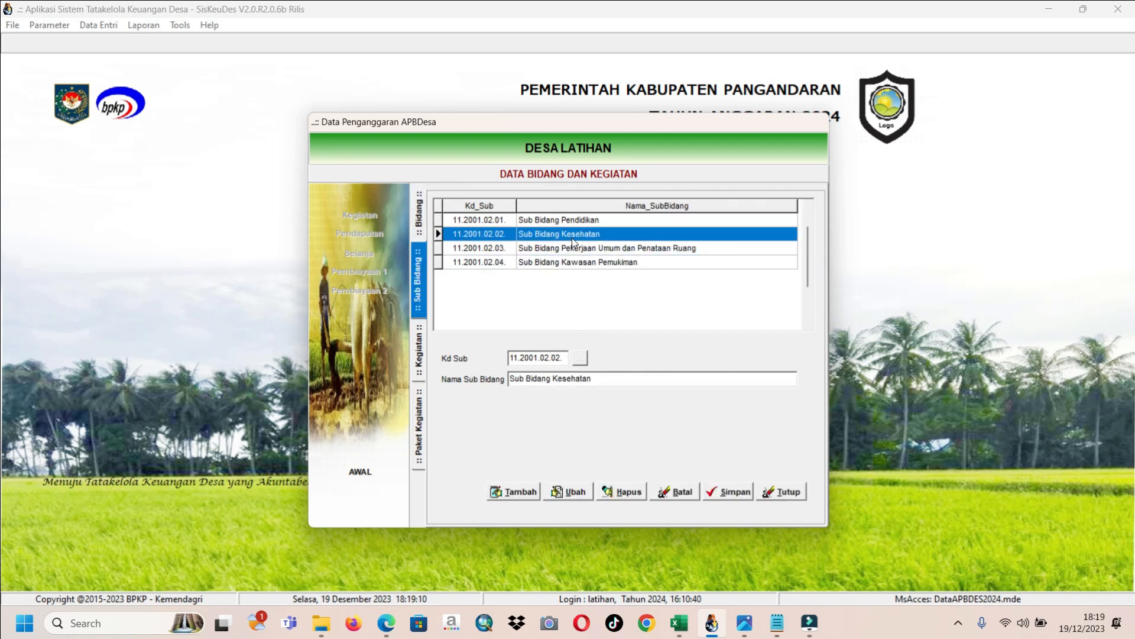
pyautogui.click(607, 263)
pyautogui.doubleClick(607, 263)
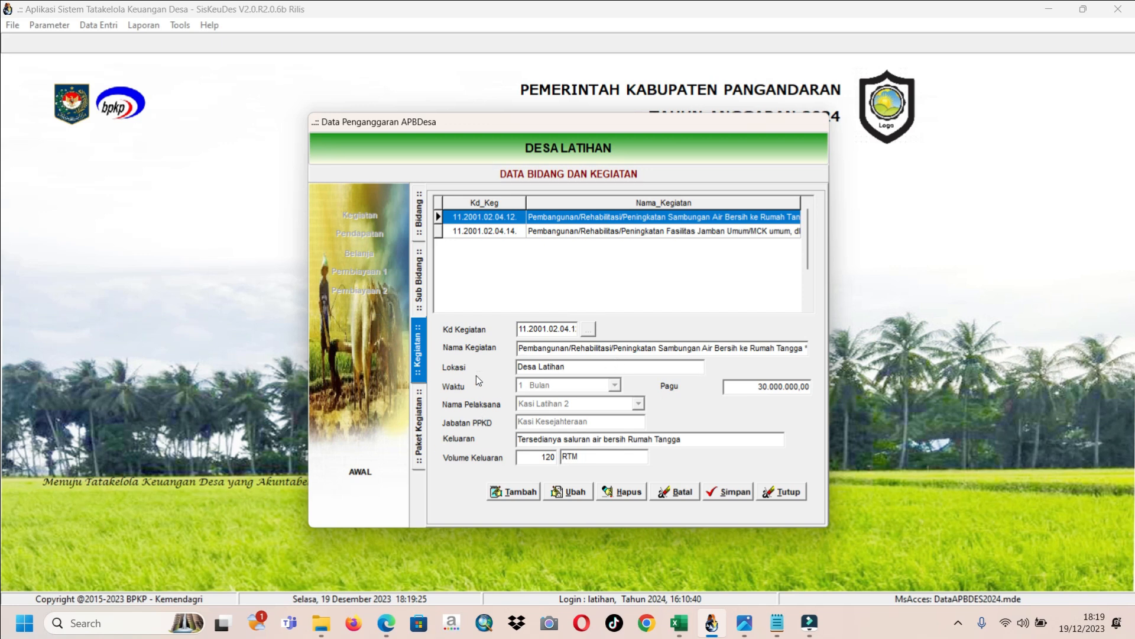
pyautogui.click(582, 370)
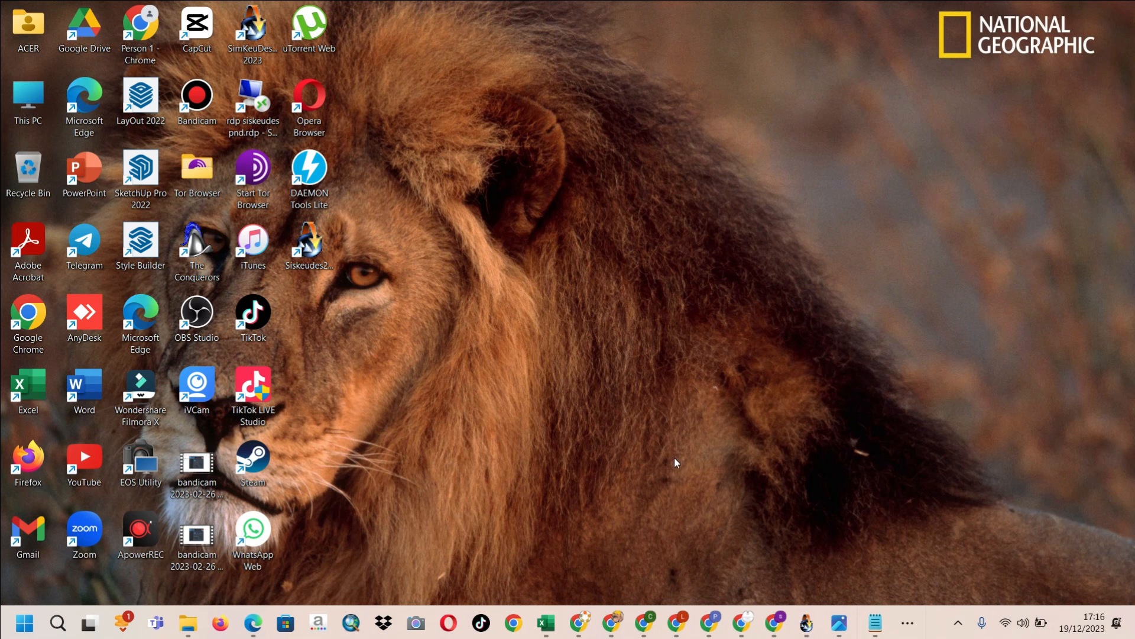
# Switch to the regulation images in Photos and examine the Dana Desa criteria in Pasal 13 and the usage focus in Pasal 2 and 3
pyautogui.moveTo(841, 631)
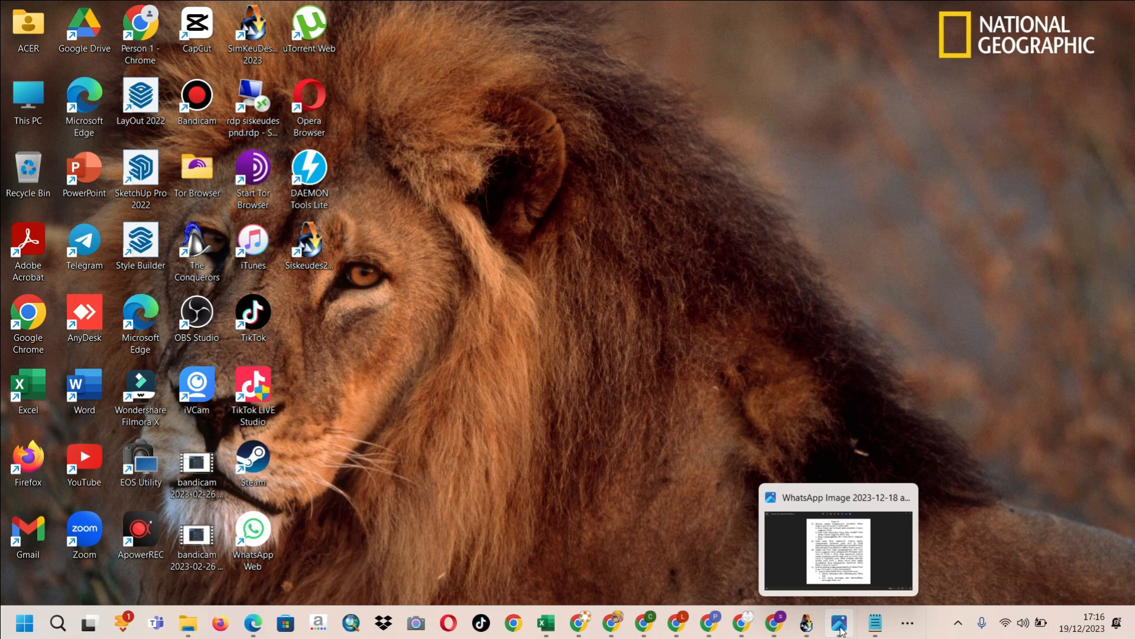
pyautogui.click(841, 630)
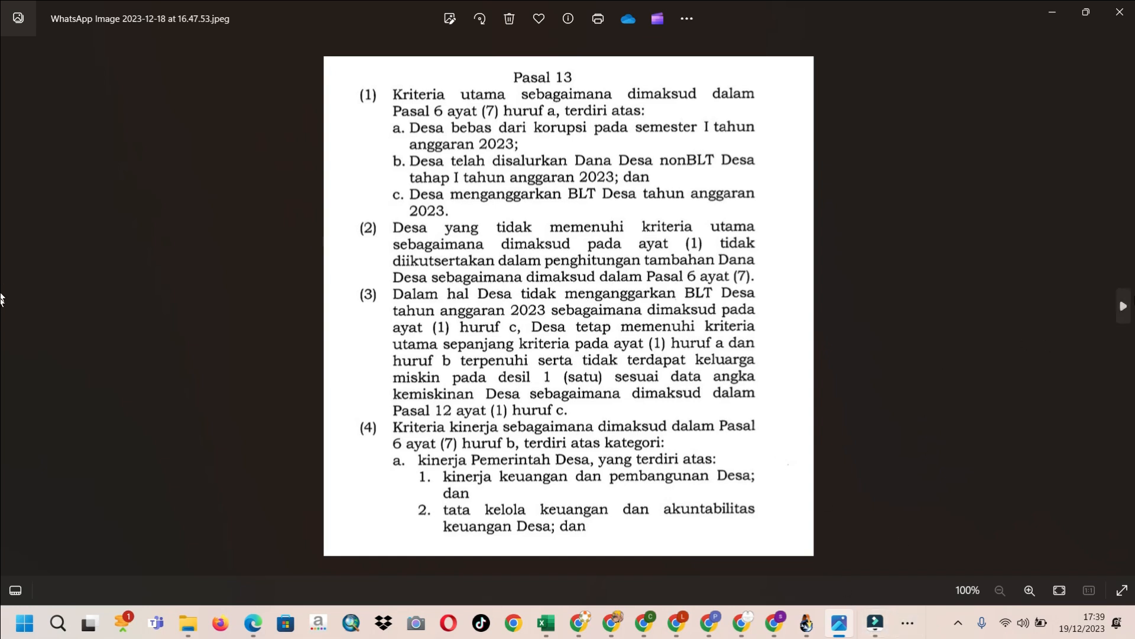
pyautogui.click(1131, 307)
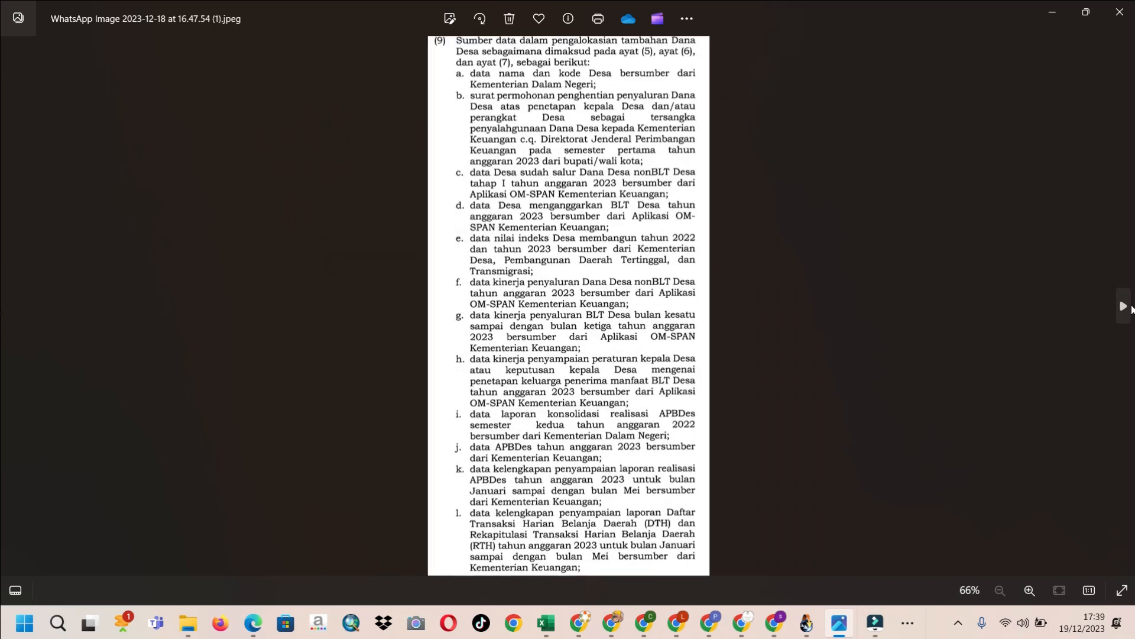
pyautogui.click(1131, 307)
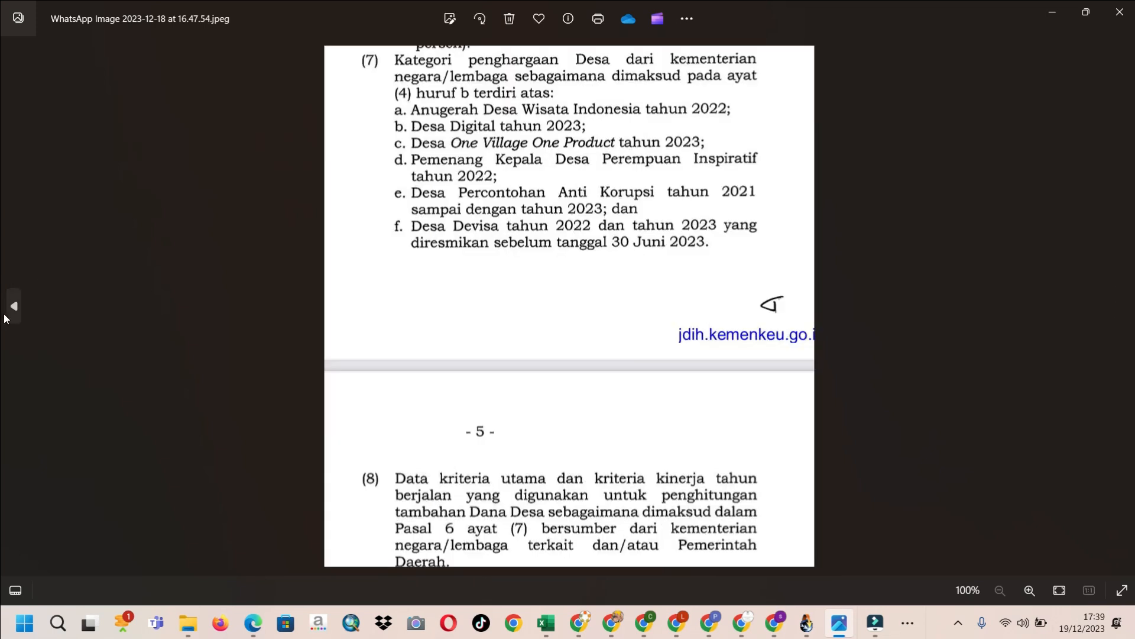
pyautogui.click(11, 306)
pyautogui.click(12, 306)
pyautogui.click(12, 306)
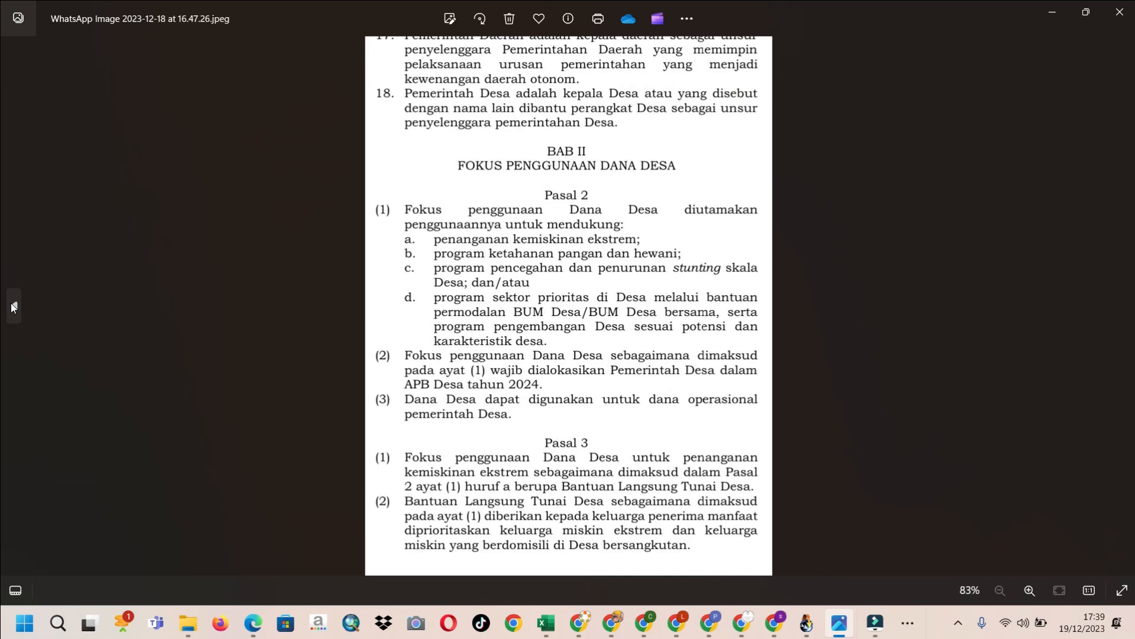
pyautogui.click(12, 305)
pyautogui.click(1123, 305)
pyautogui.click(1127, 312)
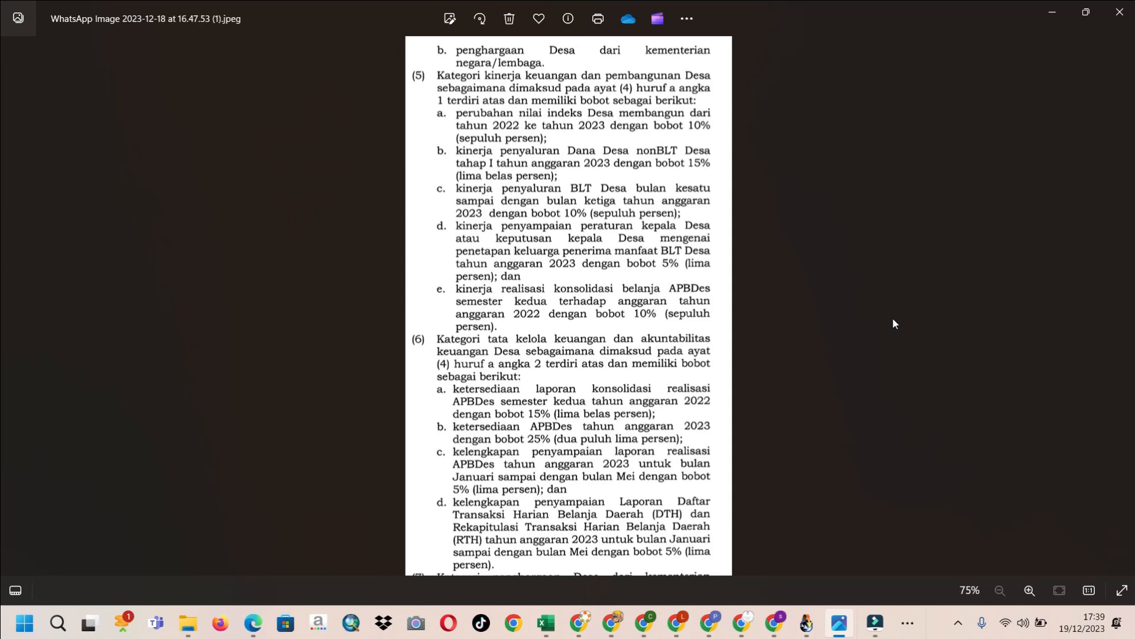
pyautogui.click(1128, 302)
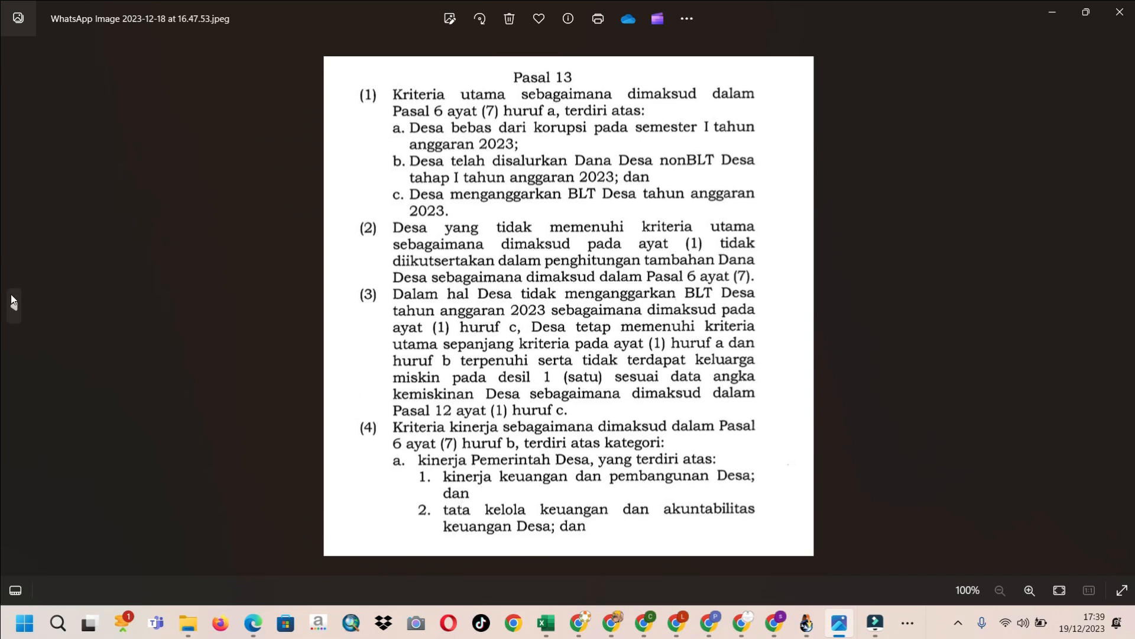
pyautogui.click(10, 305)
pyautogui.click(10, 305)
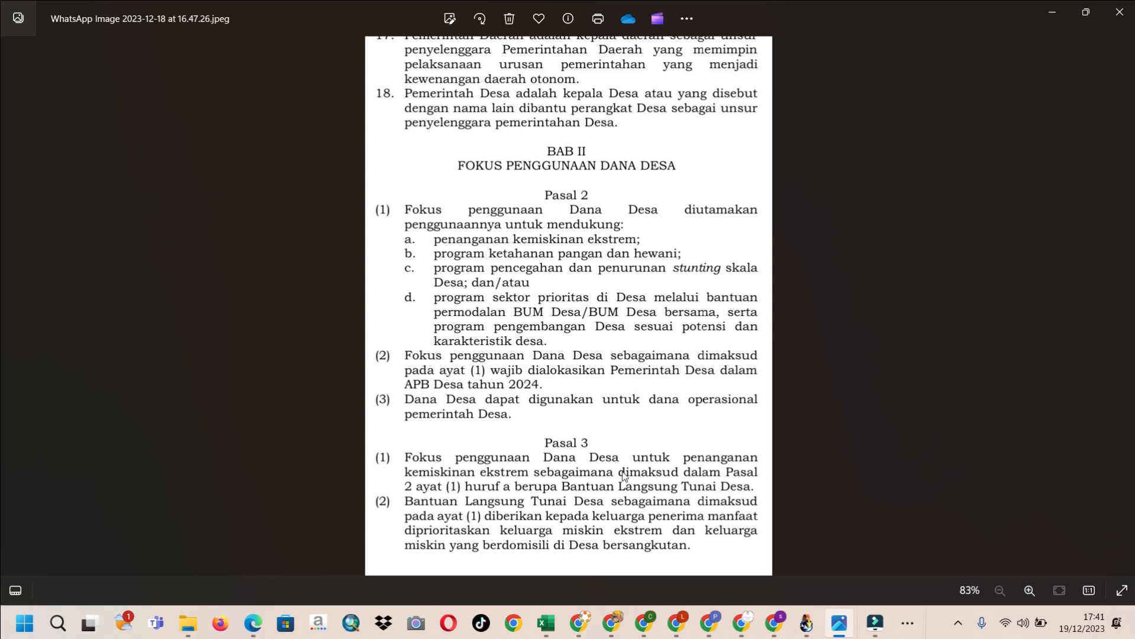
# Switch to SisKeuDes and open the activity list of Sub Bidang Kawasan Pemukiman within Bidang Pelaksanaan Pembangunan Desa
pyautogui.click(807, 623)
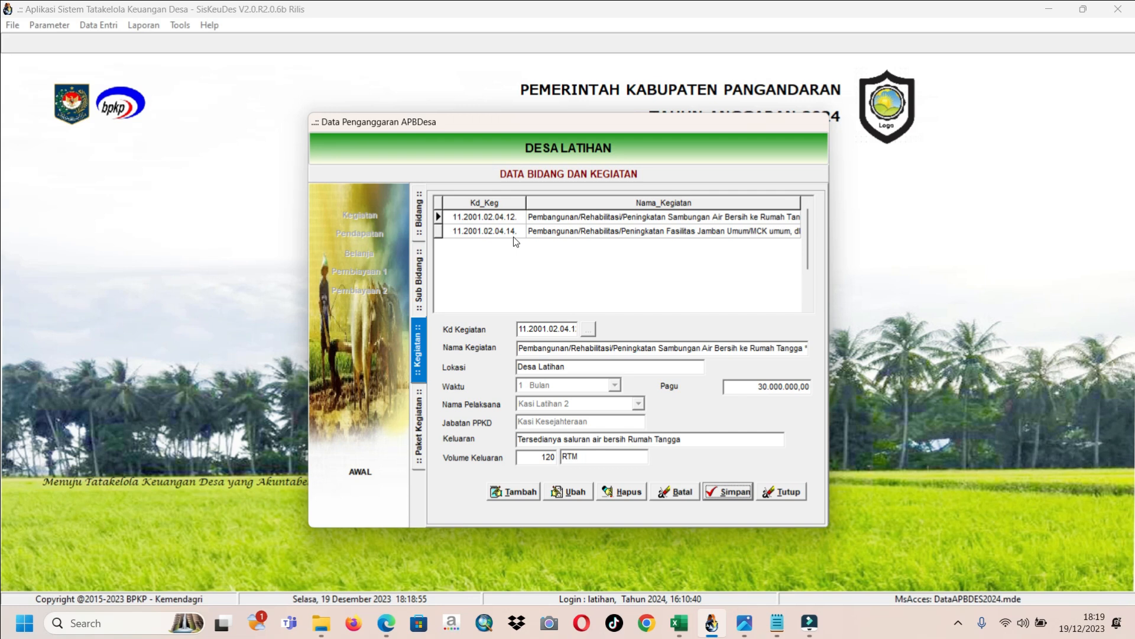
pyautogui.click(613, 221)
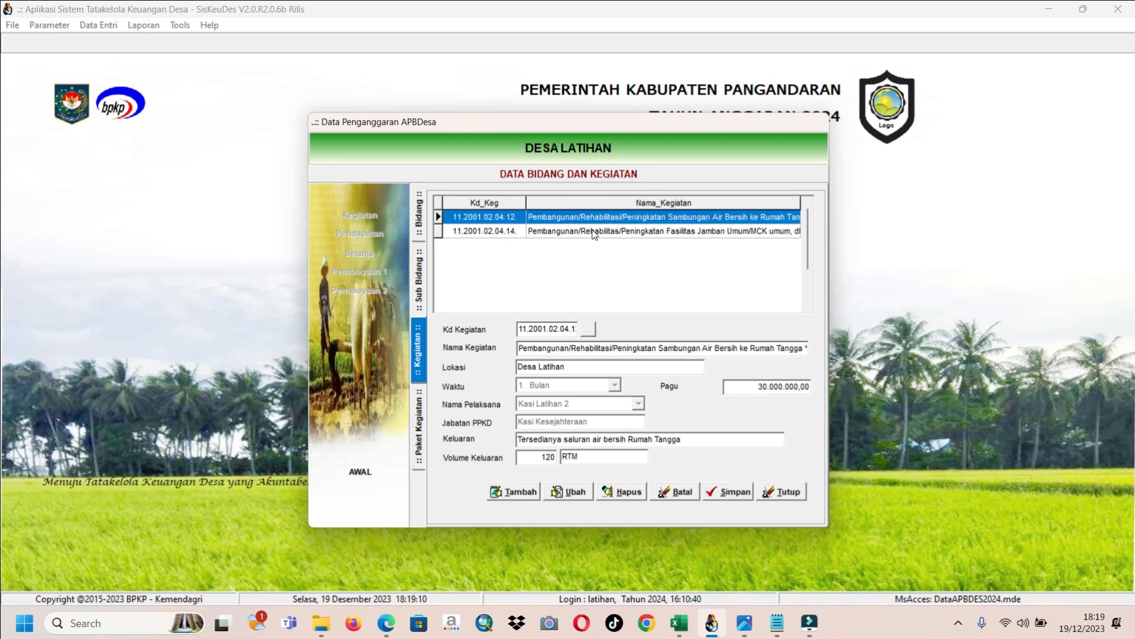
pyautogui.click(418, 214)
pyautogui.doubleClick(577, 235)
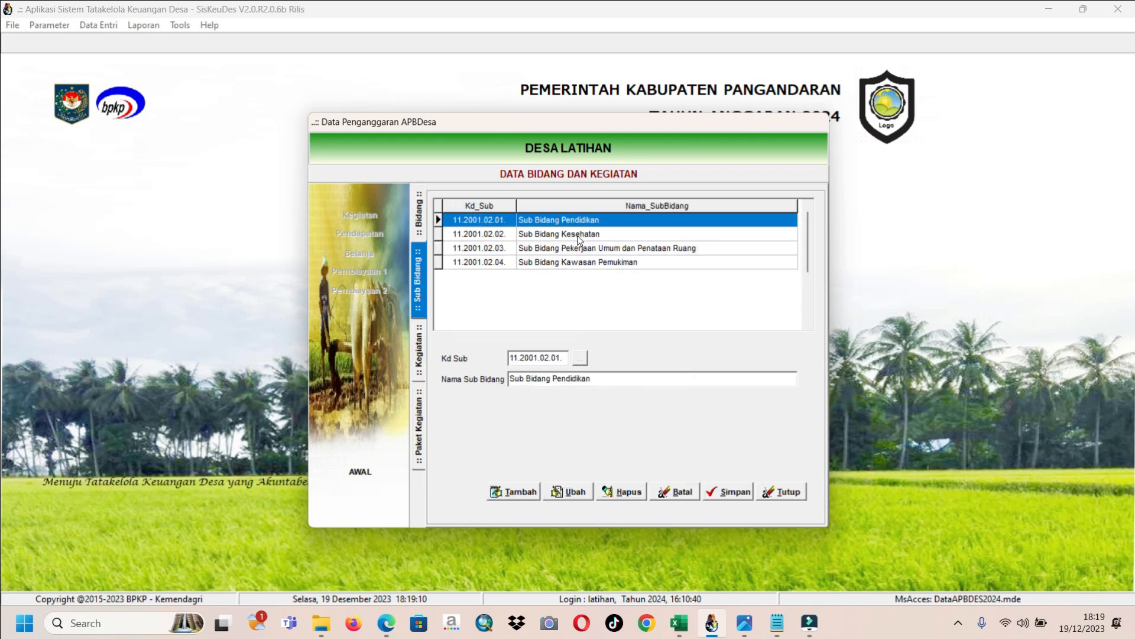
pyautogui.click(572, 236)
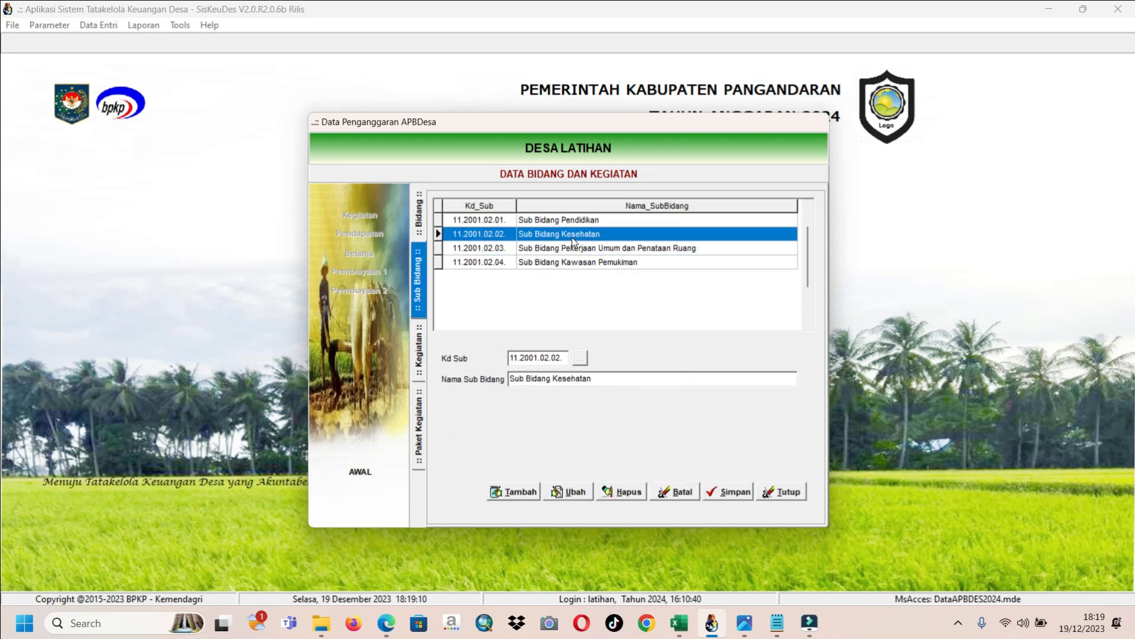
pyautogui.click(607, 263)
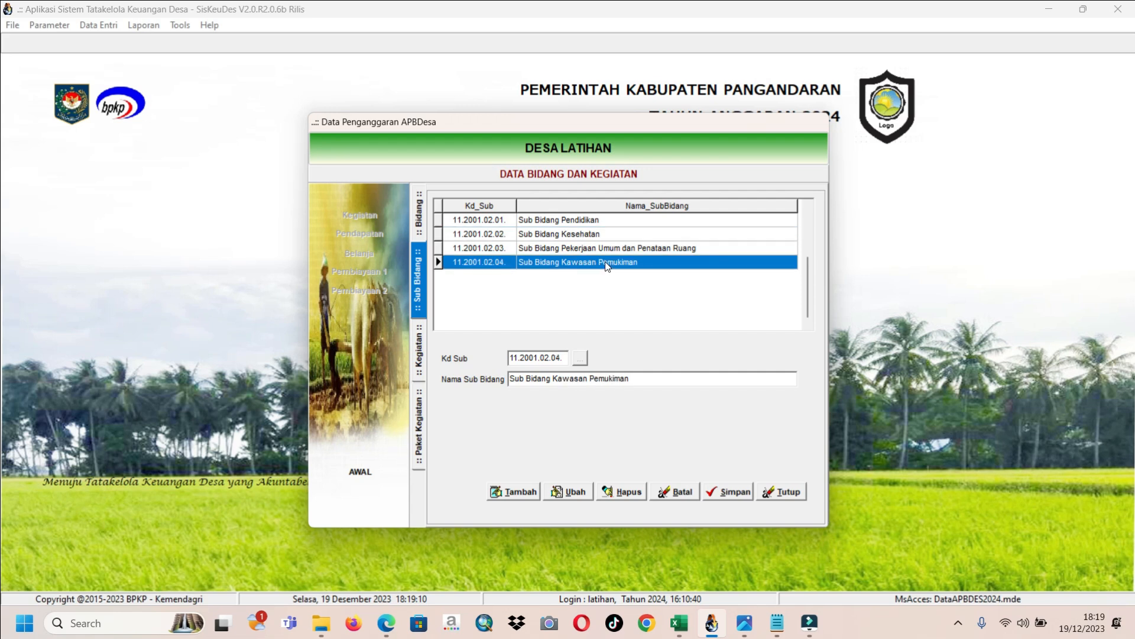
pyautogui.doubleClick(607, 264)
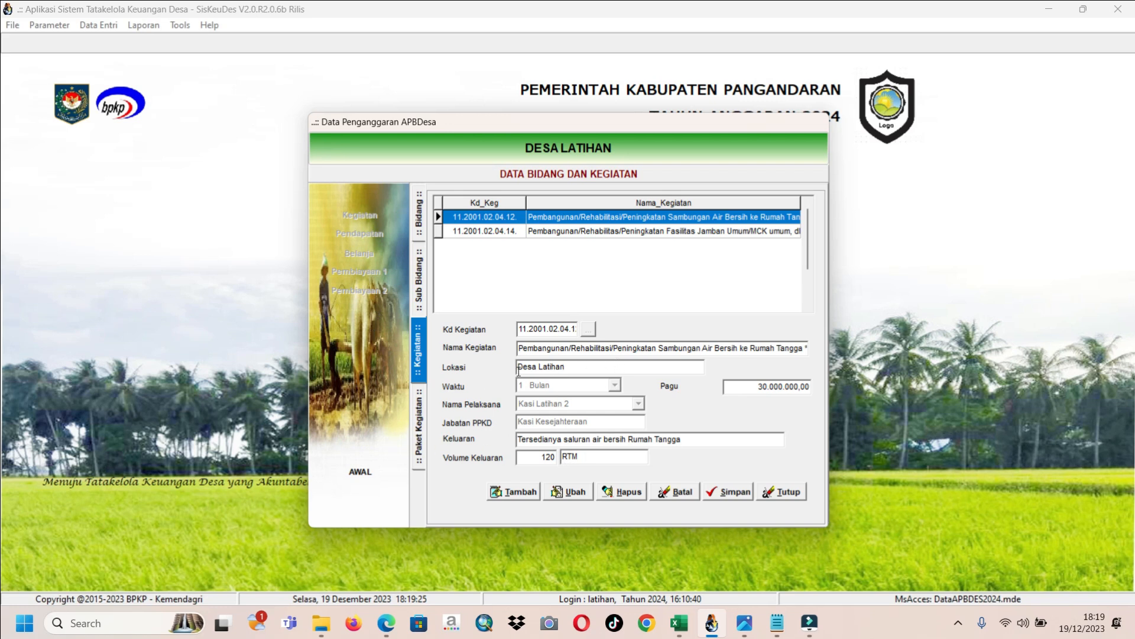
# Change the output volume unit of the household clean-water connection activity (Sambungan Air Bersih ke Rumah Tangga) to M and save it
pyautogui.click(579, 367)
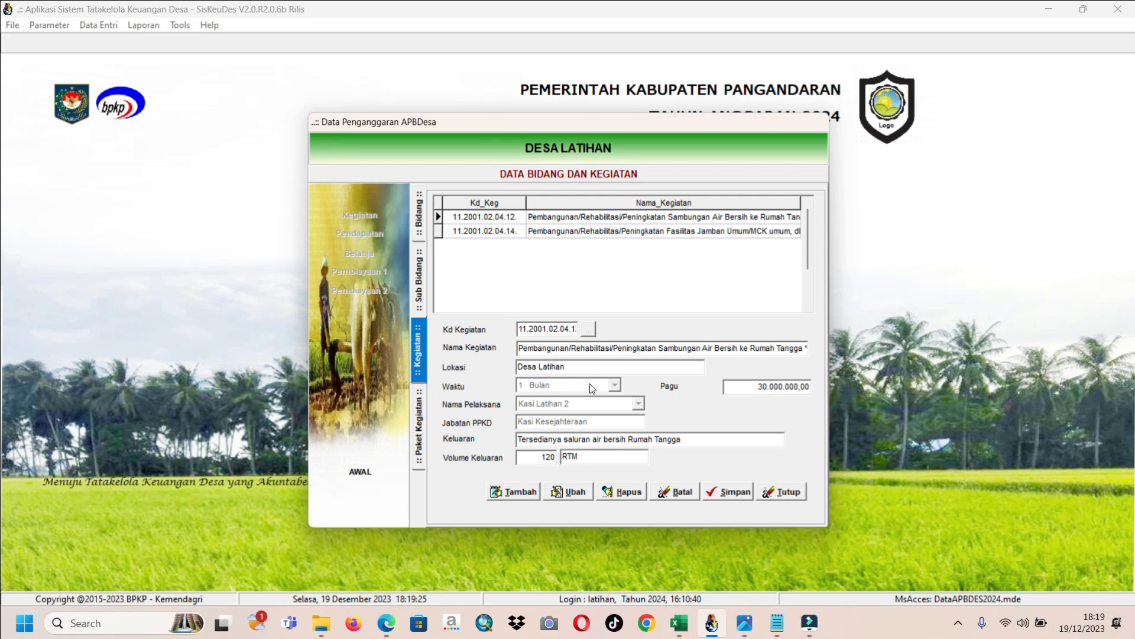
pyautogui.moveTo(738, 386); pyautogui.dragTo(802, 385)
pyautogui.doubleClick(773, 385)
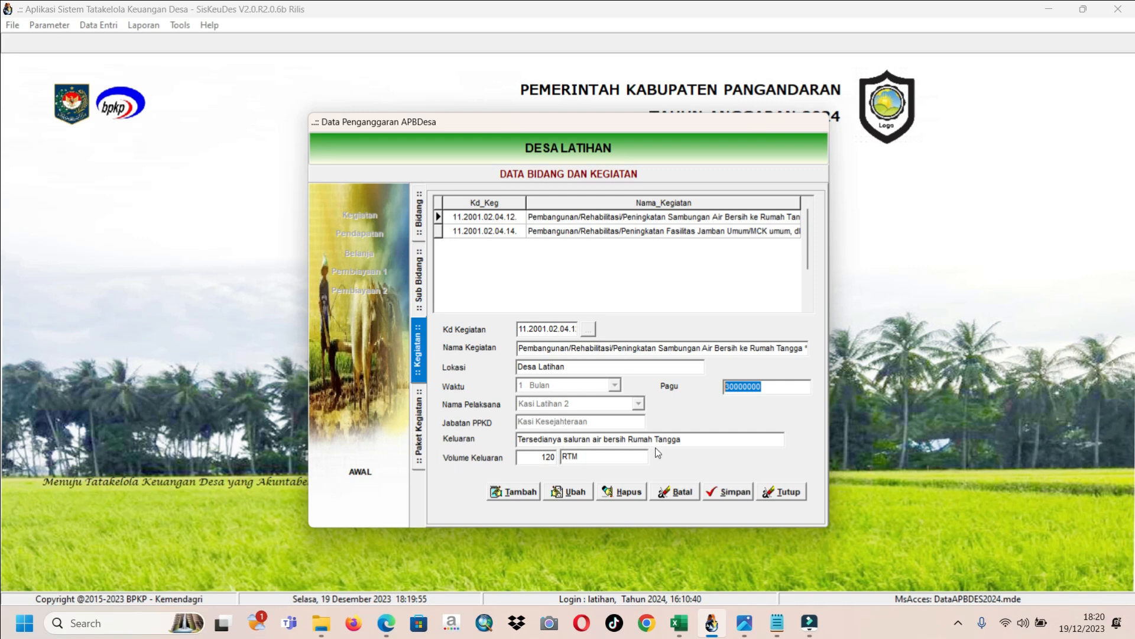
pyautogui.click(554, 461)
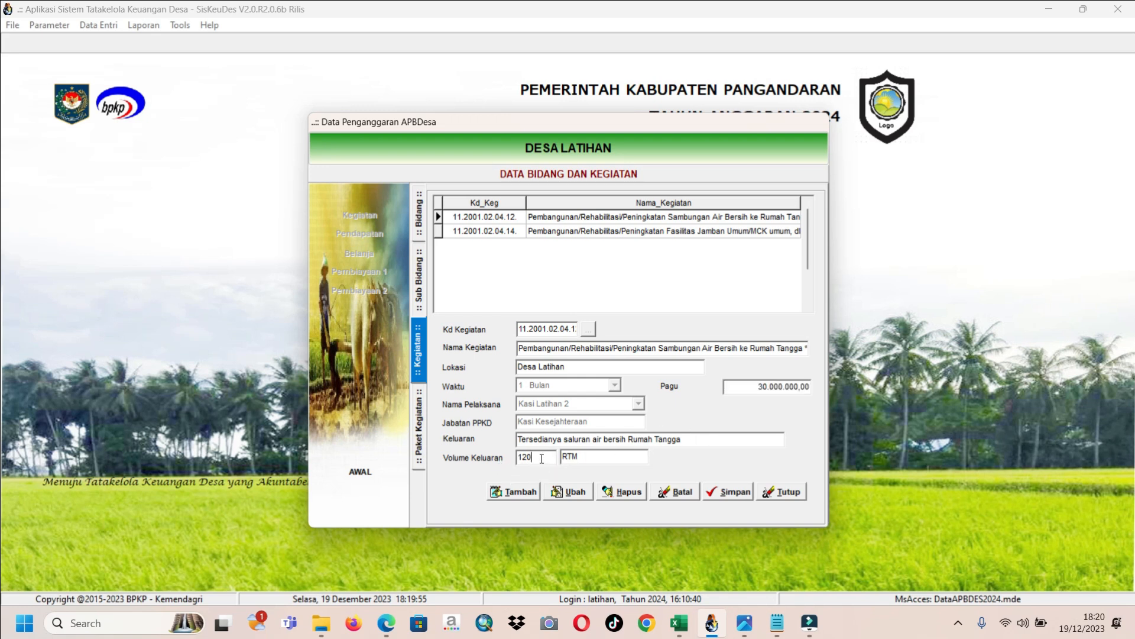
pyautogui.press('Tab')
pyautogui.click(563, 495)
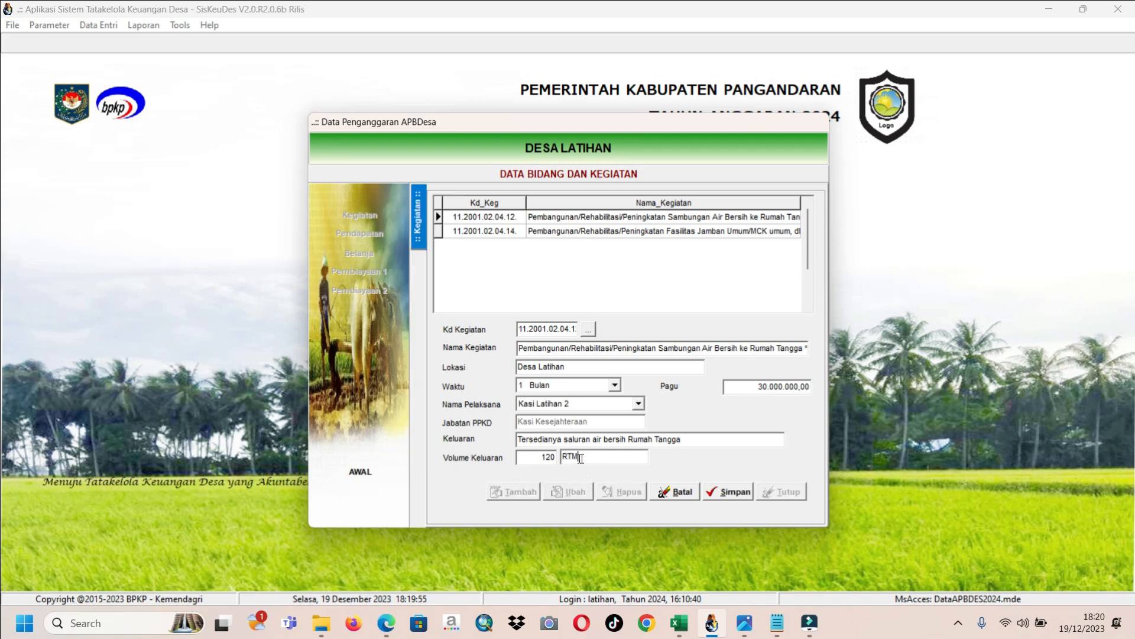
pyautogui.write('M')
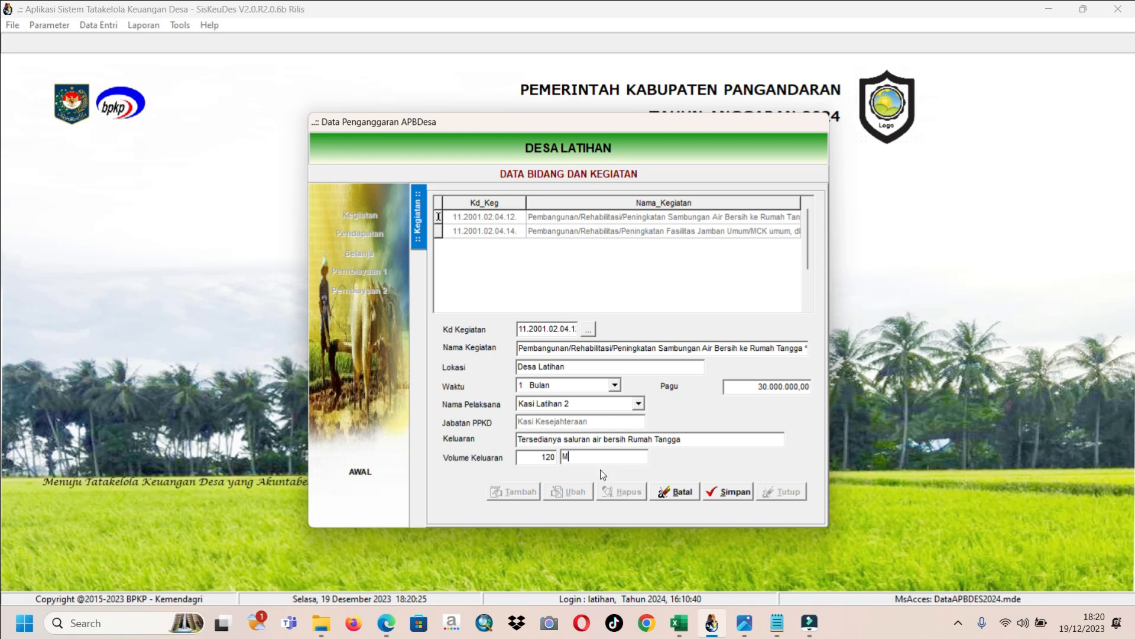
pyautogui.click(729, 493)
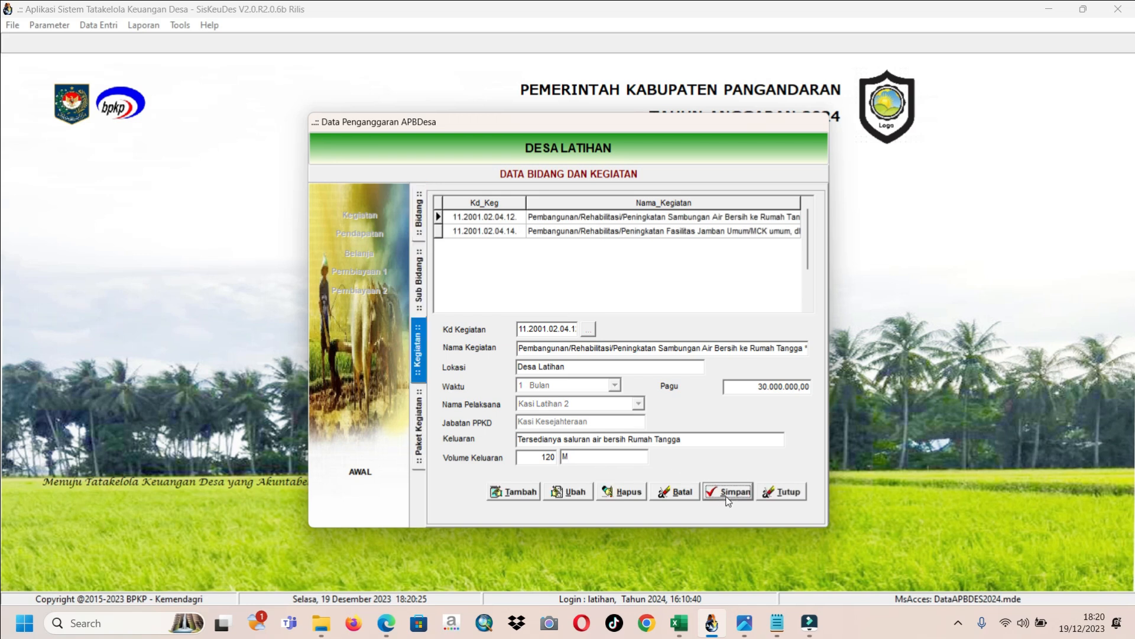
# Add an activity package to the household clean-water activity, named Pembangunan Saluran Air Bersih, with a value of Rp 30000000
pyautogui.click(595, 216)
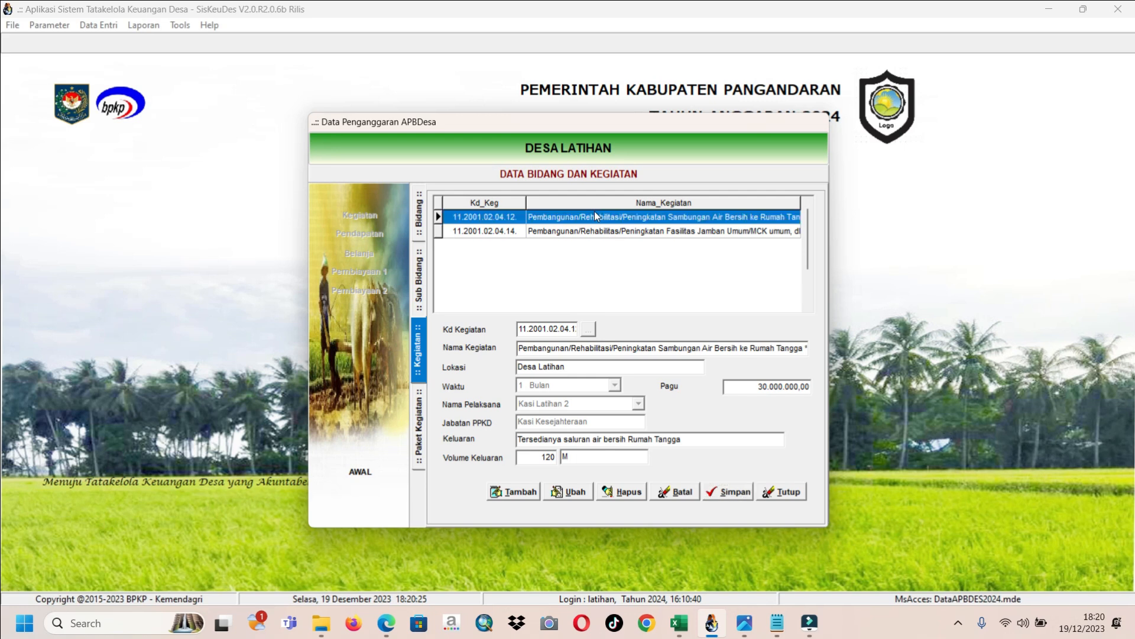
pyautogui.doubleClick(595, 216)
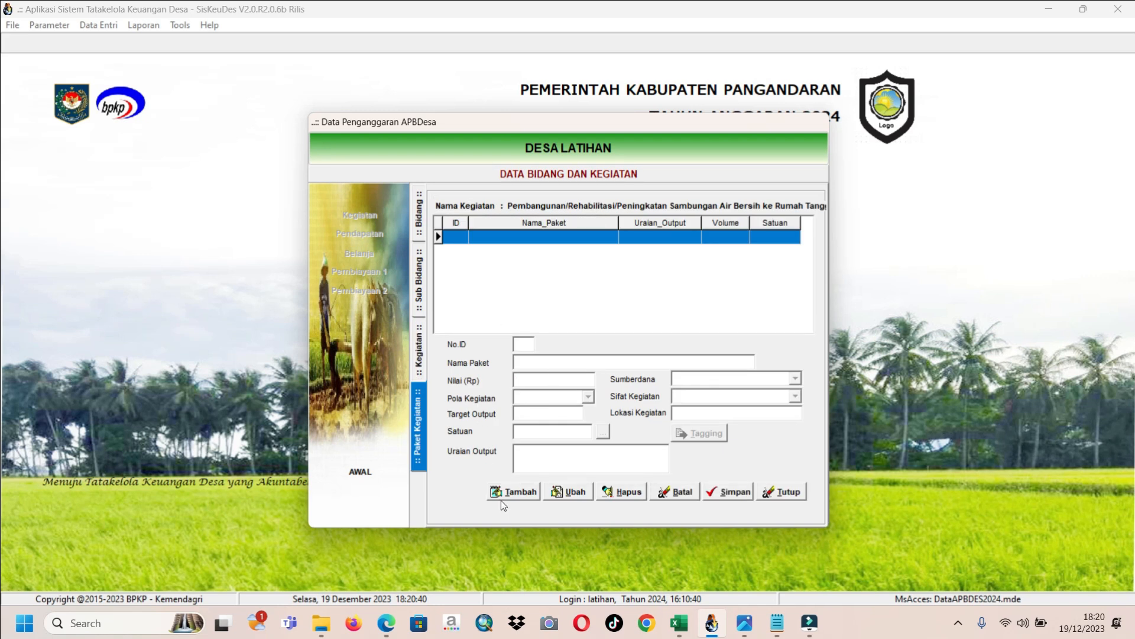
pyautogui.click(503, 493)
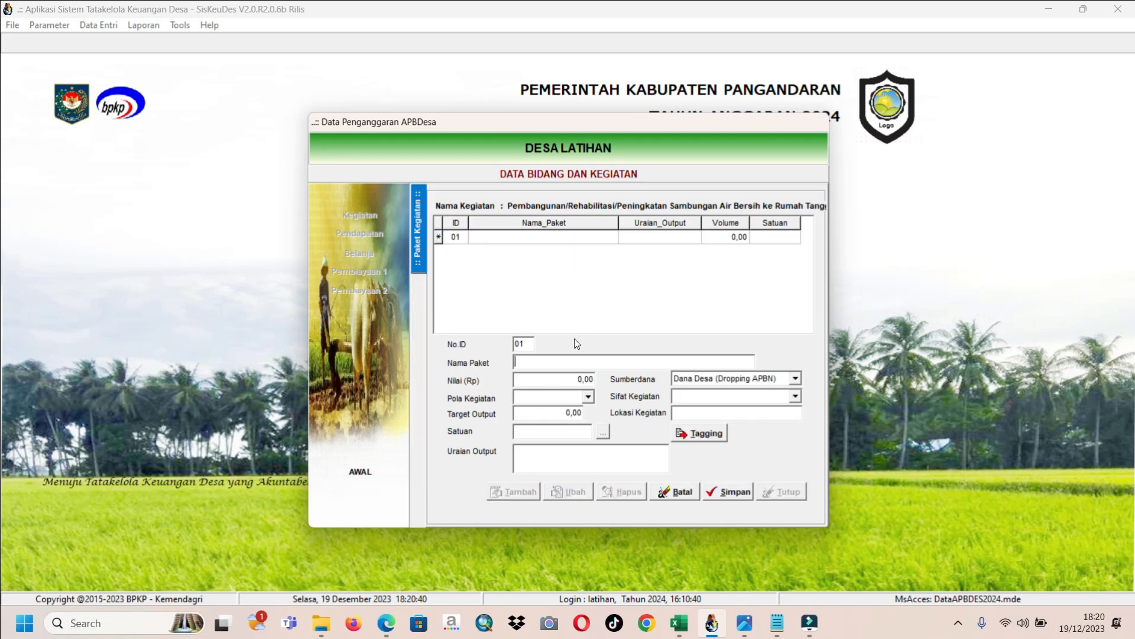
pyautogui.click(544, 360)
pyautogui.write('Pembangunan Saluran Air Bersih')
pyautogui.click(561, 380)
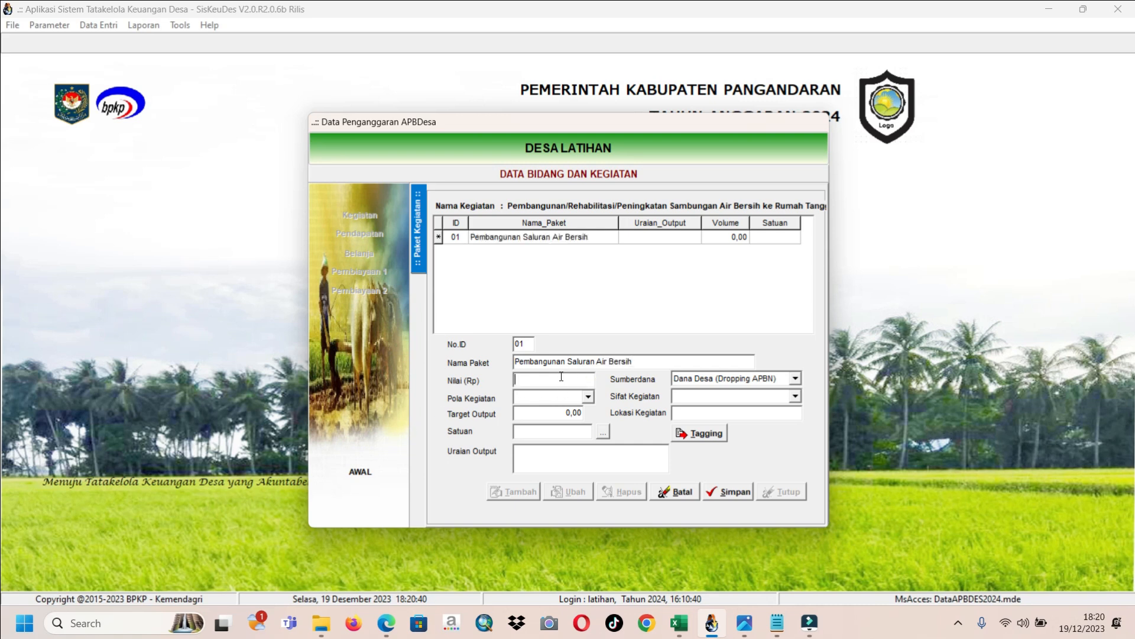
pyautogui.write('3')
pyautogui.write('0000000')
# Set the package's Pola Kegiatan to Swakelola and Sifat Kegiatan to FISIK-PEMBANGUNAN, keeping Dana Desa (Dropping APBN) as the funding source
pyautogui.click(589, 397)
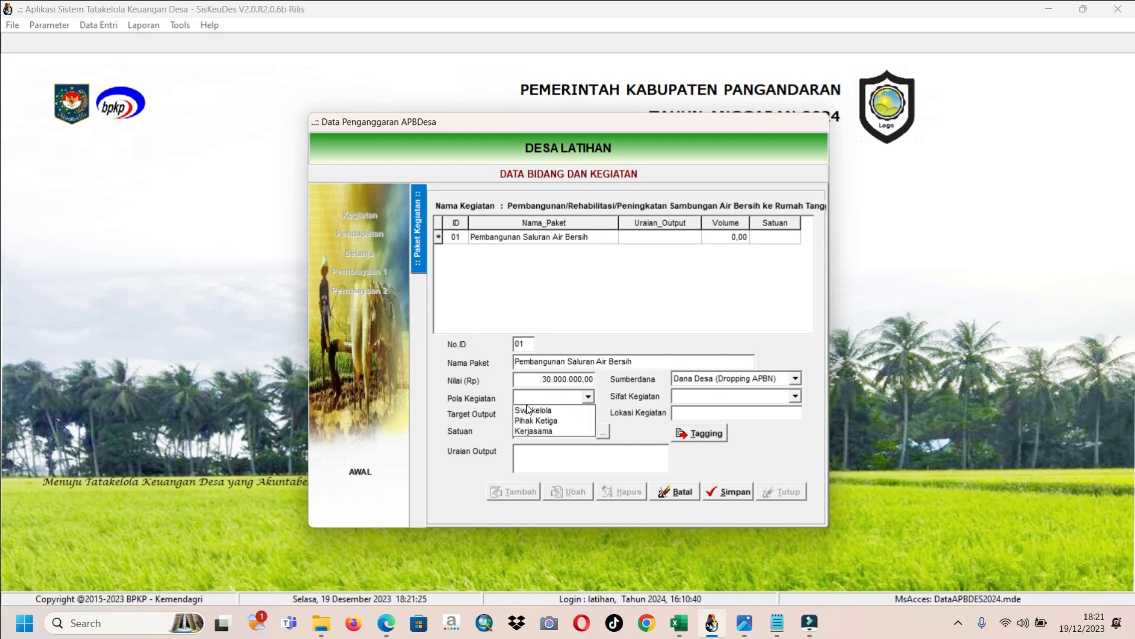
pyautogui.click(555, 420)
pyautogui.click(733, 382)
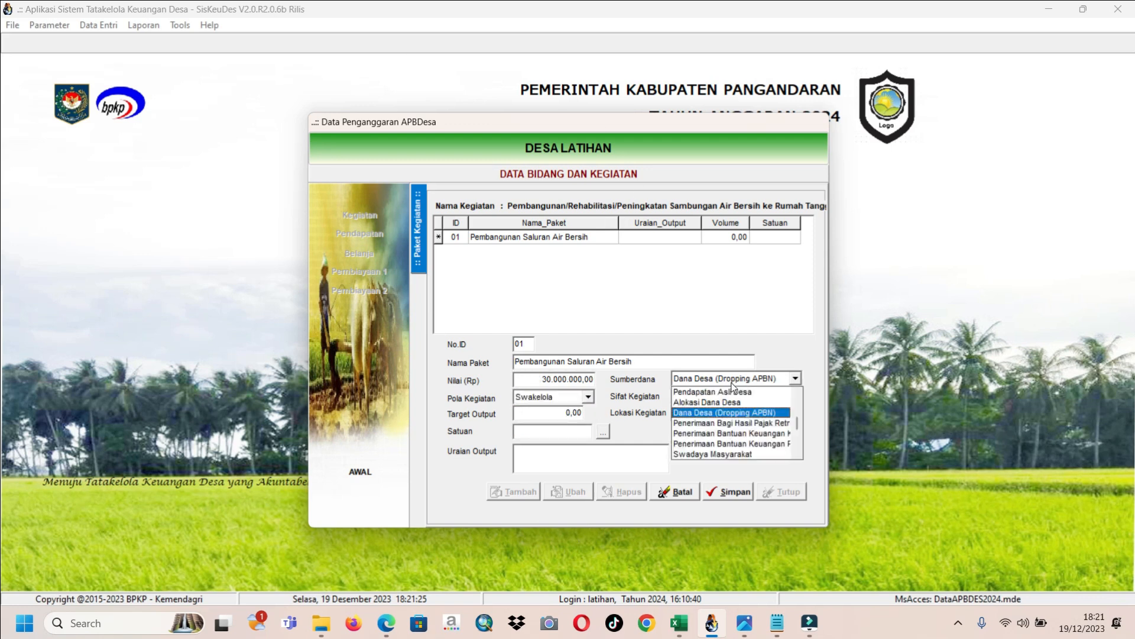
pyautogui.click(733, 382)
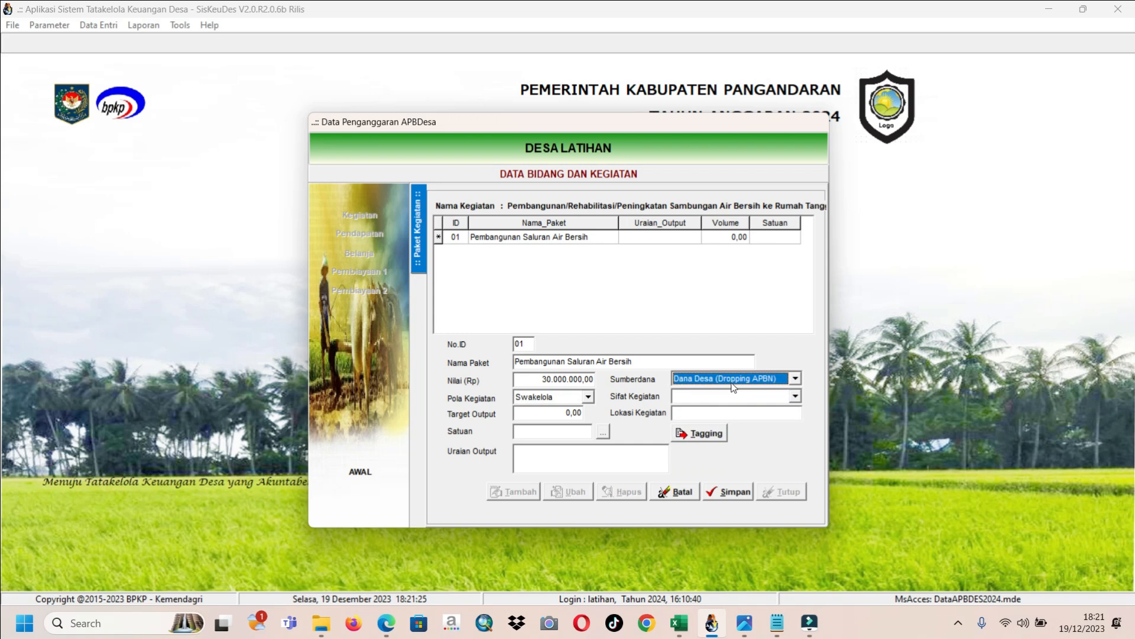
pyautogui.click(796, 398)
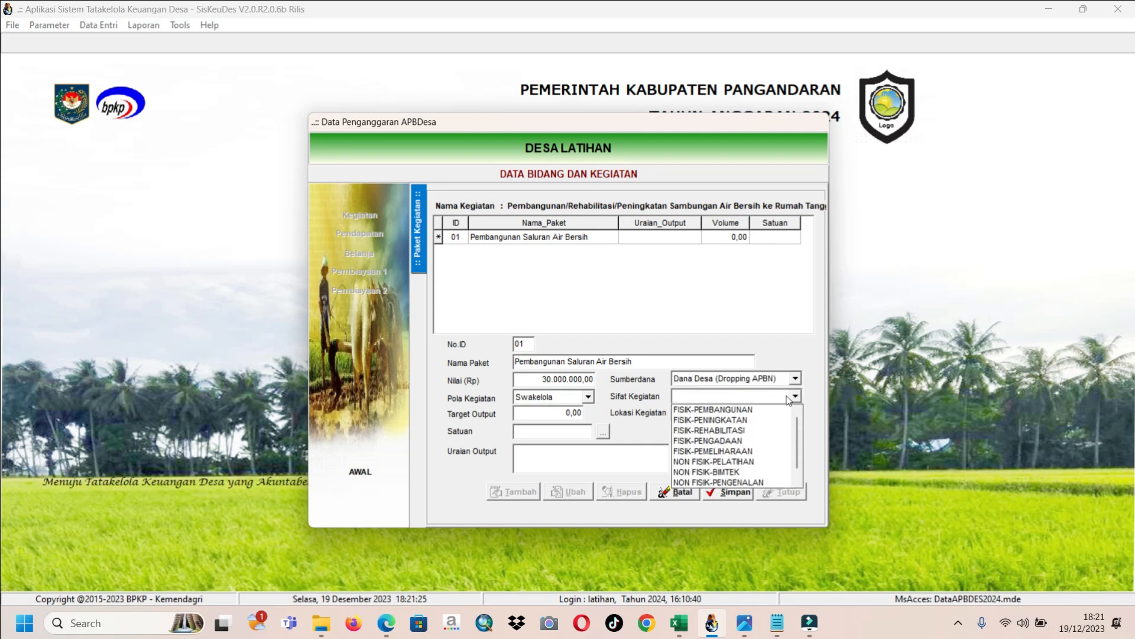
pyautogui.click(708, 410)
# Set the package's Target Output to 120, using the output reference 241201 Sambungan Air Bersih ke Rumah Tangga in Meter (M)
pyautogui.click(532, 413)
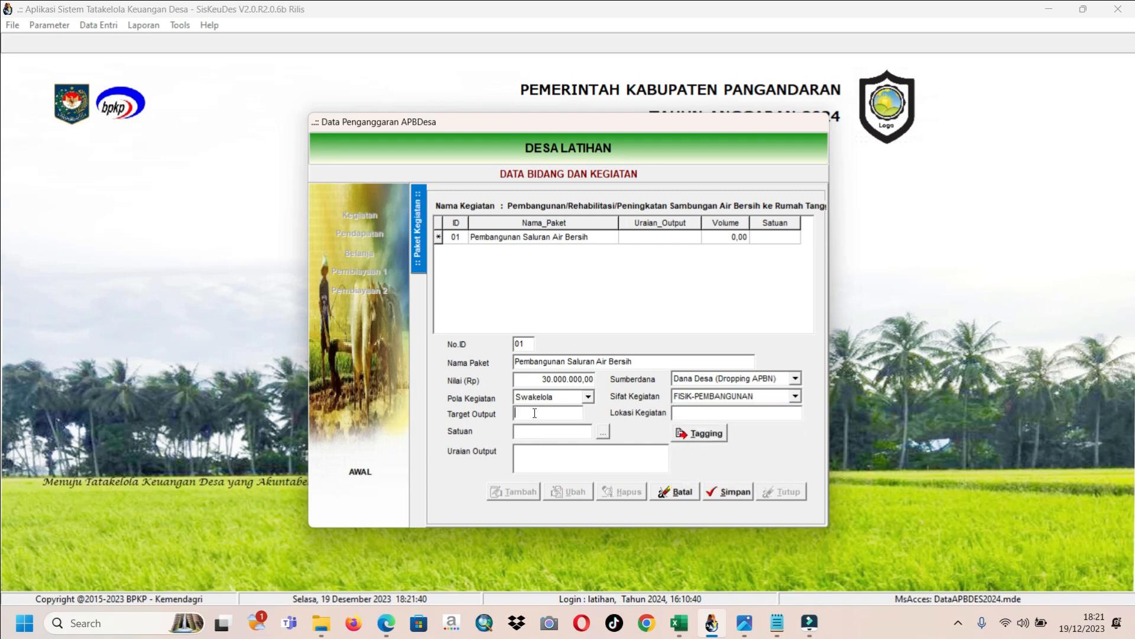
pyautogui.write('120')
pyautogui.click(603, 436)
pyautogui.click(548, 234)
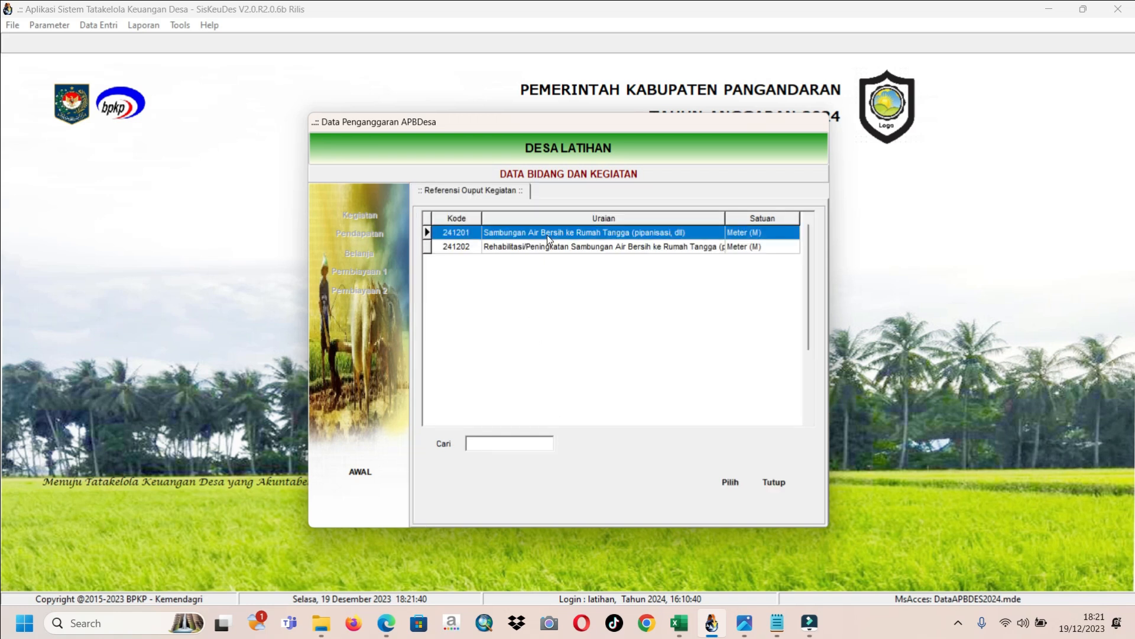
pyautogui.click(730, 482)
# Enter Desa Latihan as the package's Lokasi Kegiatan
pyautogui.click(722, 413)
pyautogui.write('Desa Latih')
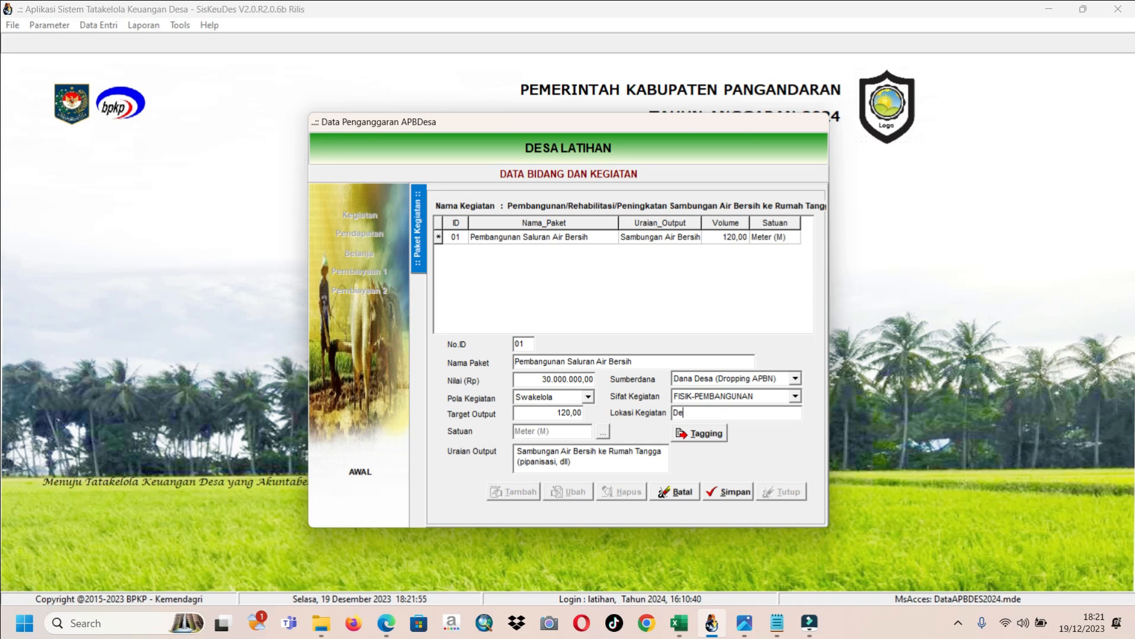
pyautogui.write('an')
# Add and save tagging 01 Stunting for the Pembangunan Saluran Air Bersih package, close the tagging window, and save the package
pyautogui.click(699, 434)
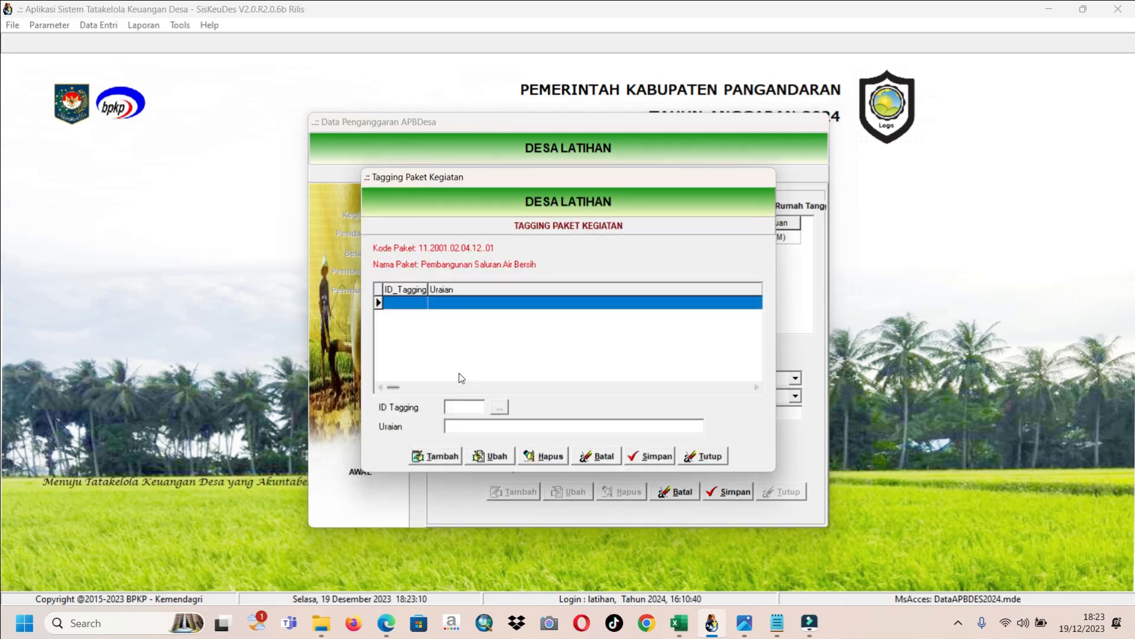
pyautogui.click(440, 461)
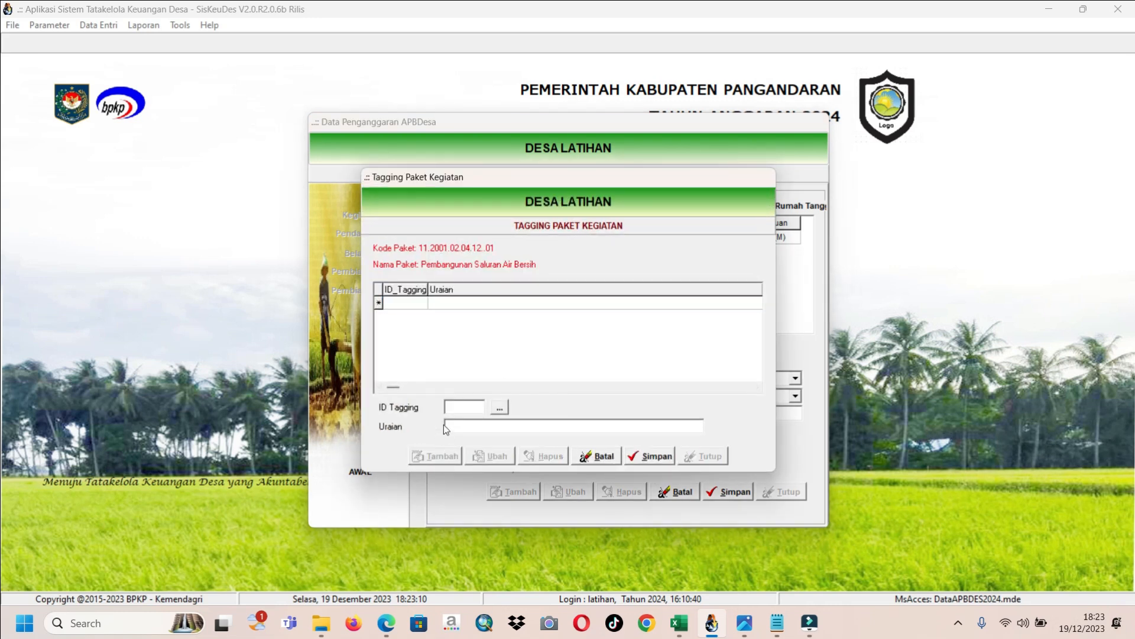
pyautogui.click(499, 409)
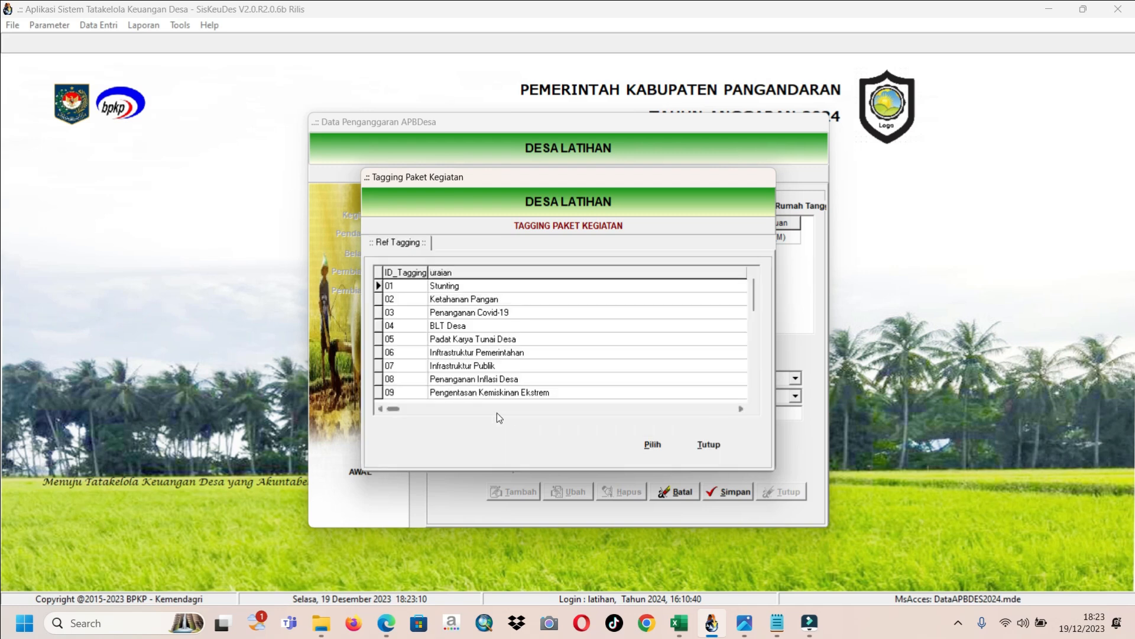
pyautogui.click(445, 288)
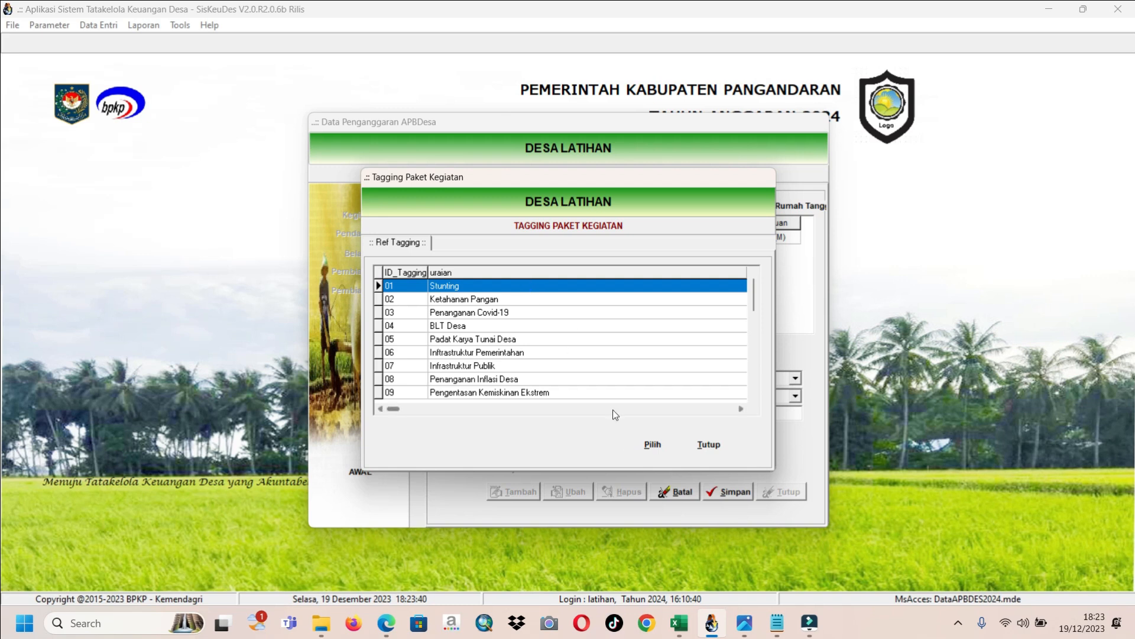
pyautogui.click(653, 444)
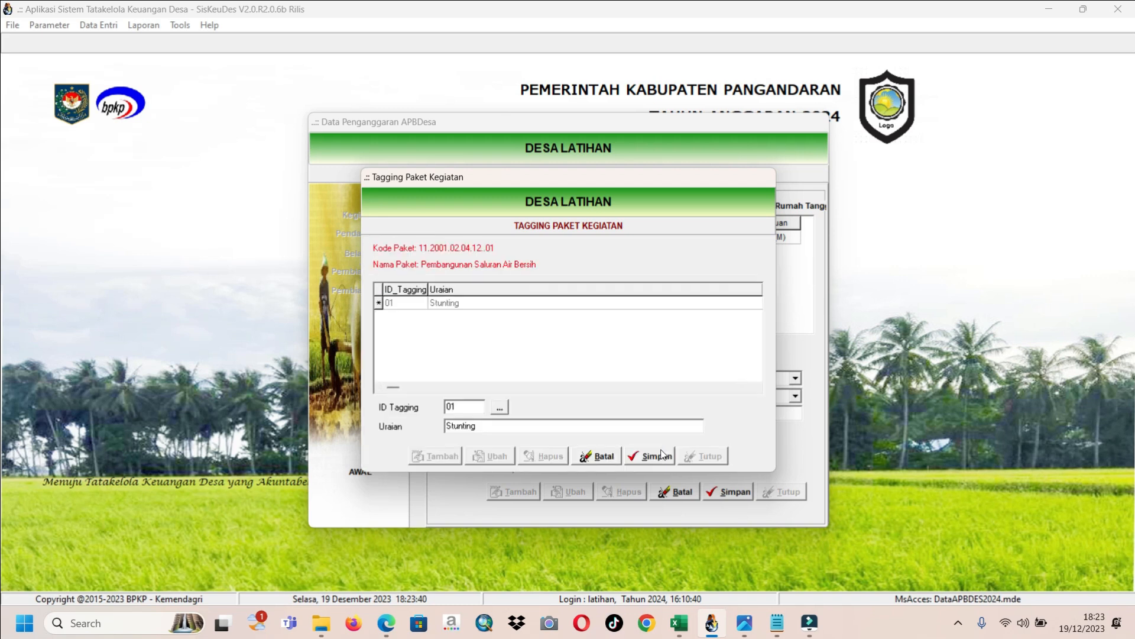
pyautogui.click(662, 454)
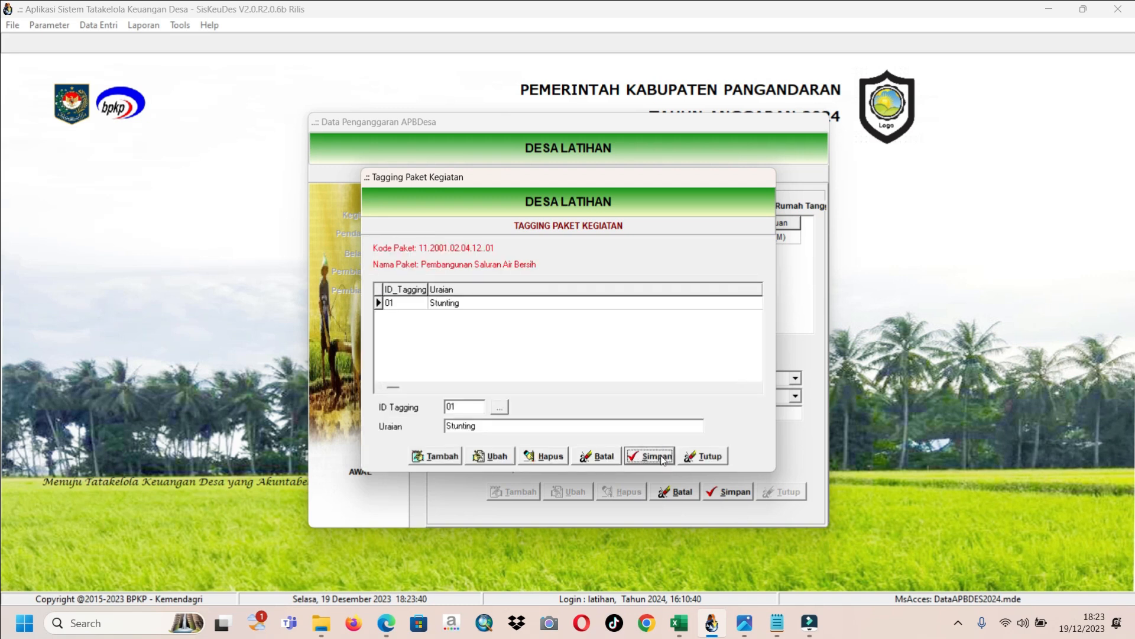
pyautogui.click(708, 460)
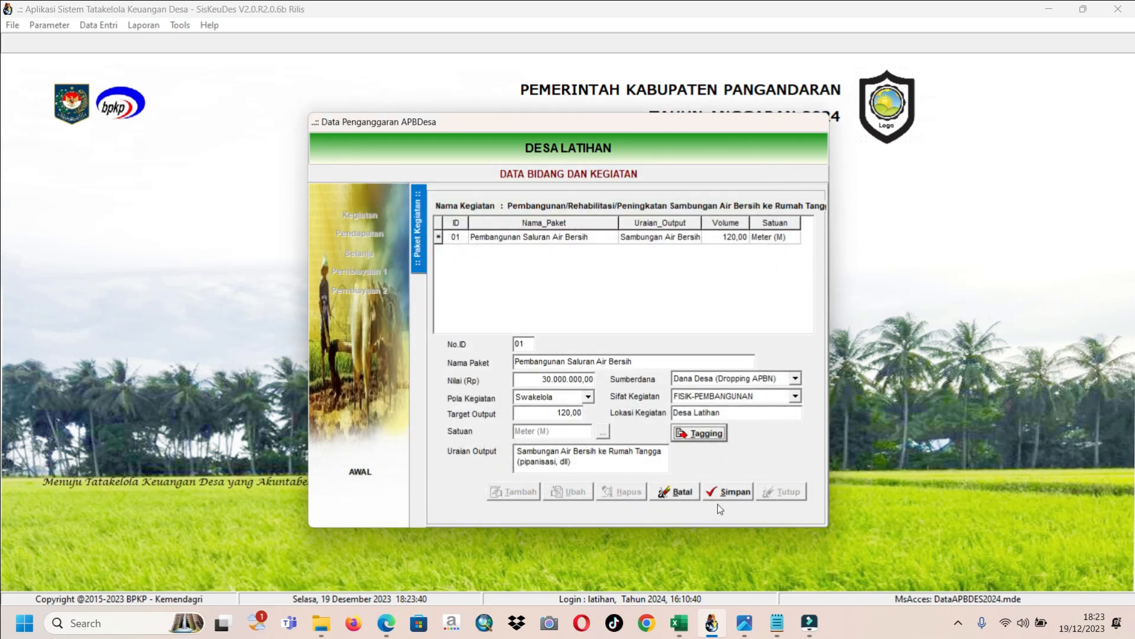
pyautogui.click(733, 495)
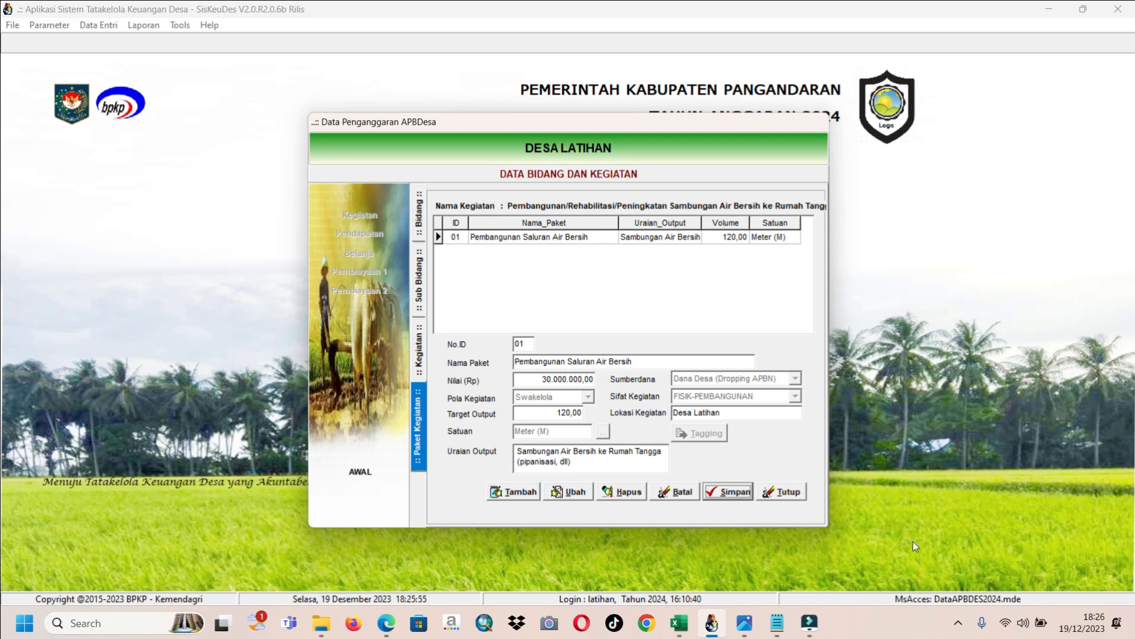
pyautogui.click(810, 623)
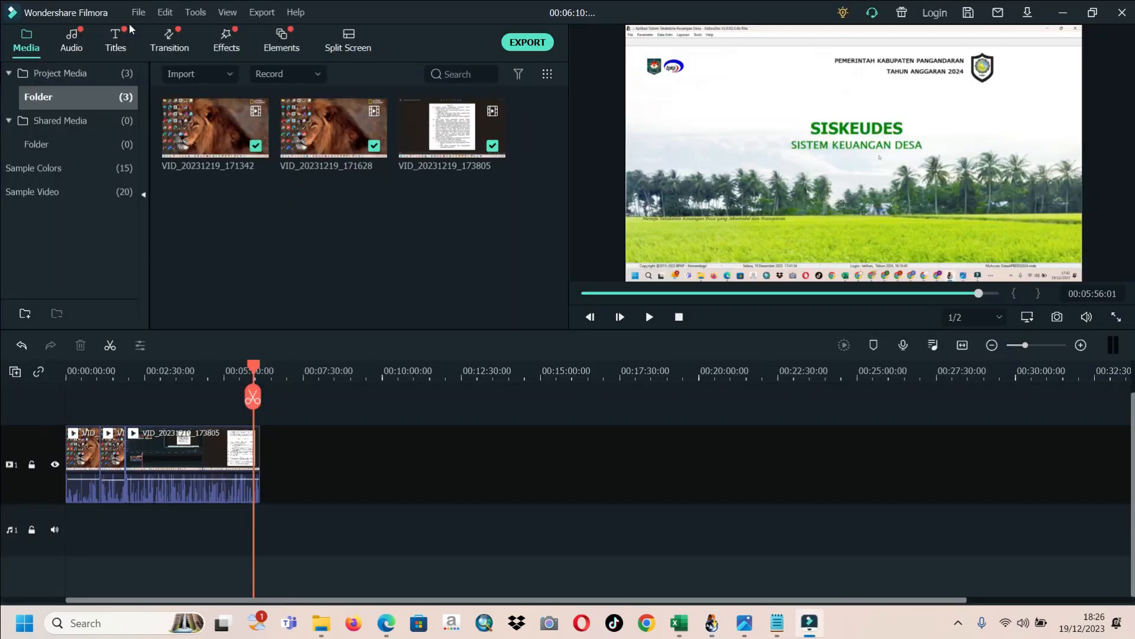
pyautogui.click(157, 18)
pyautogui.moveTo(142, 12)
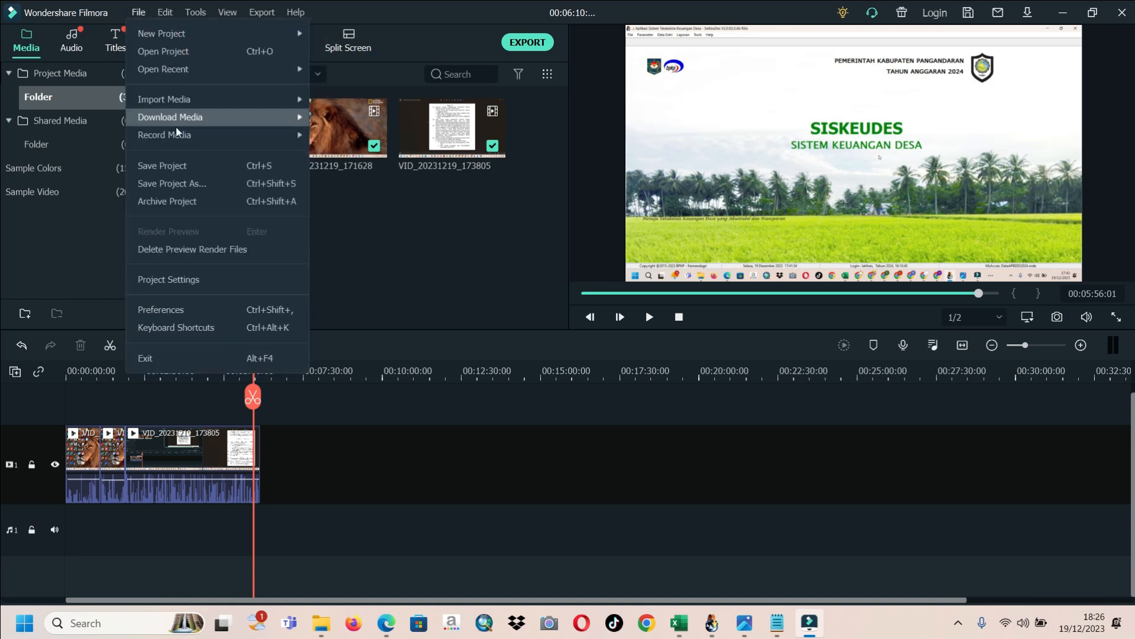